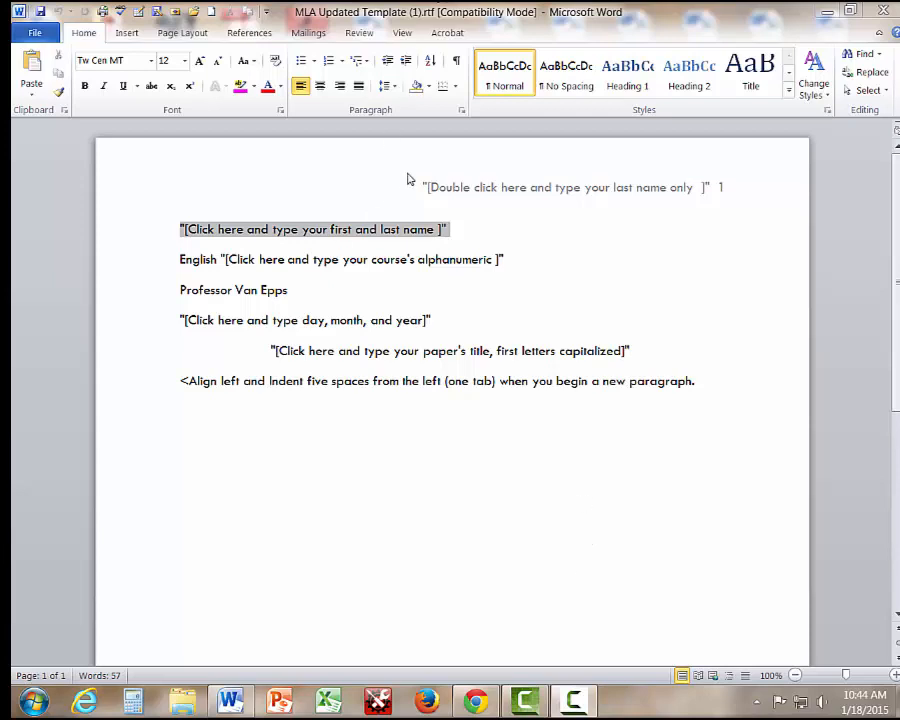
# Type the writer's last name before the page number in the header, then return to the body.
pyautogui.doubleClick(436, 187)
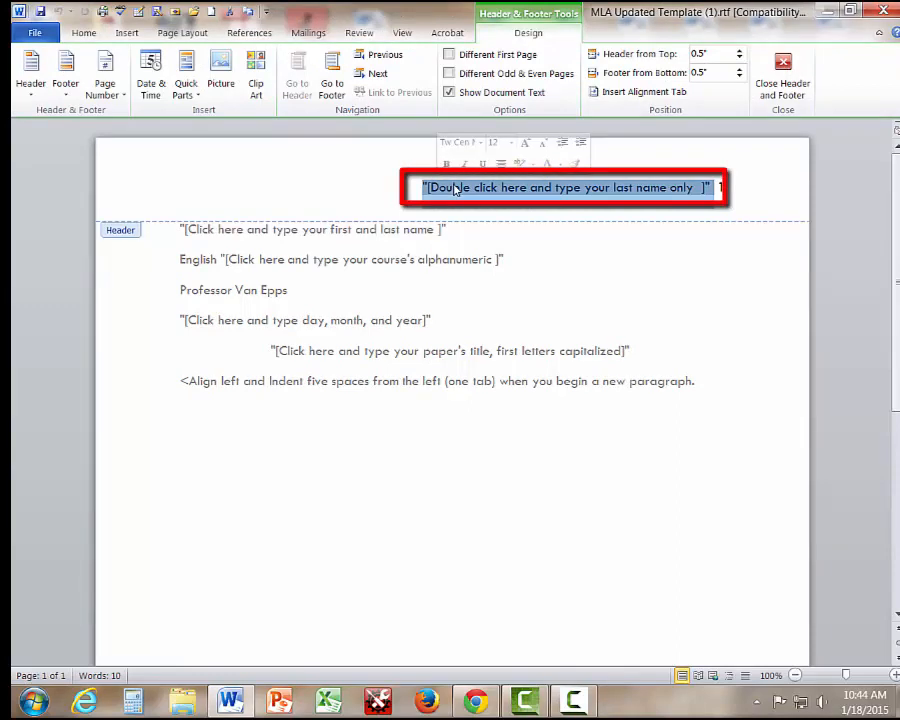
pyautogui.write('Van Epps')
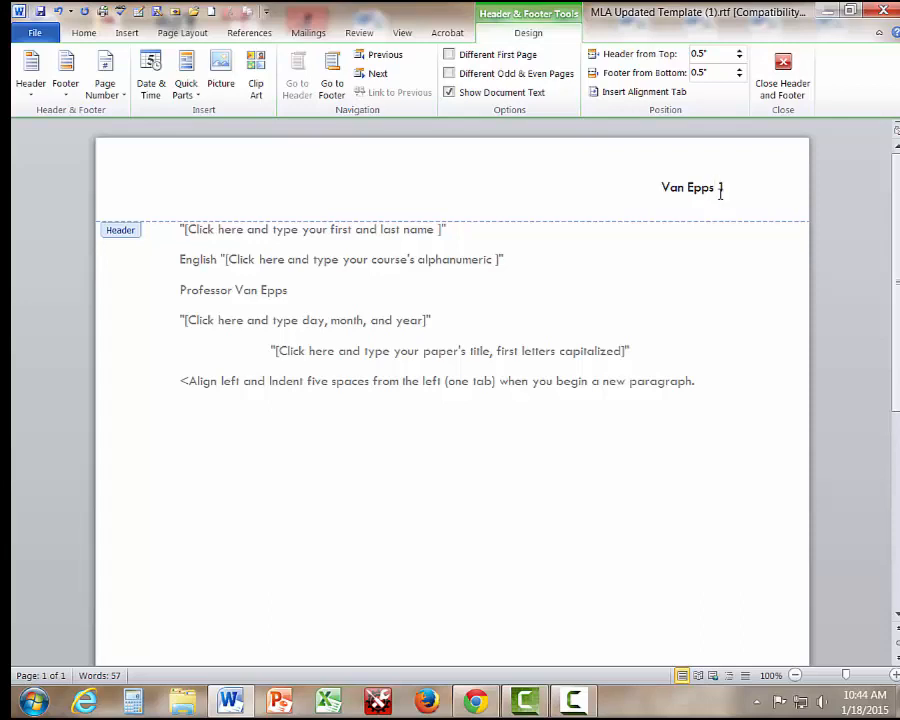
pyautogui.doubleClick(203, 236)
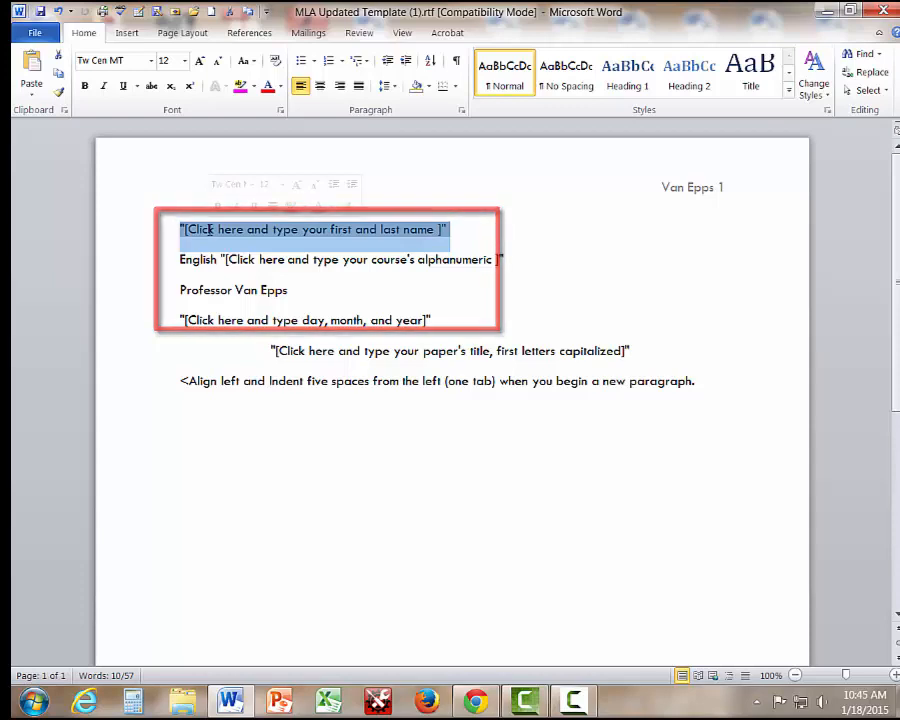
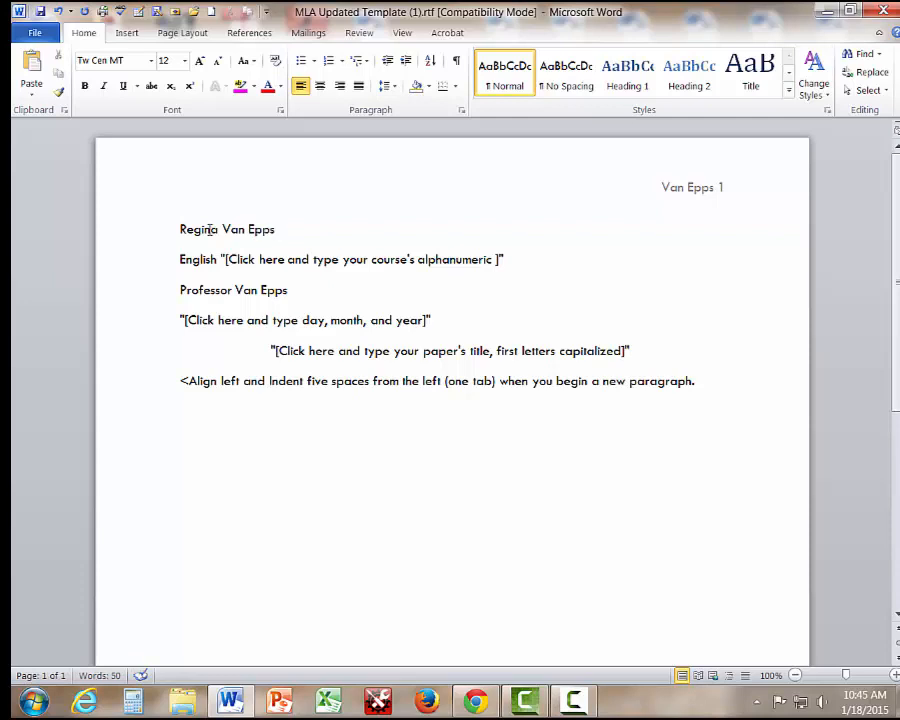
# Enter the writer's full name and correct the course line to English 101 OL 01.
pyautogui.click(267, 258)
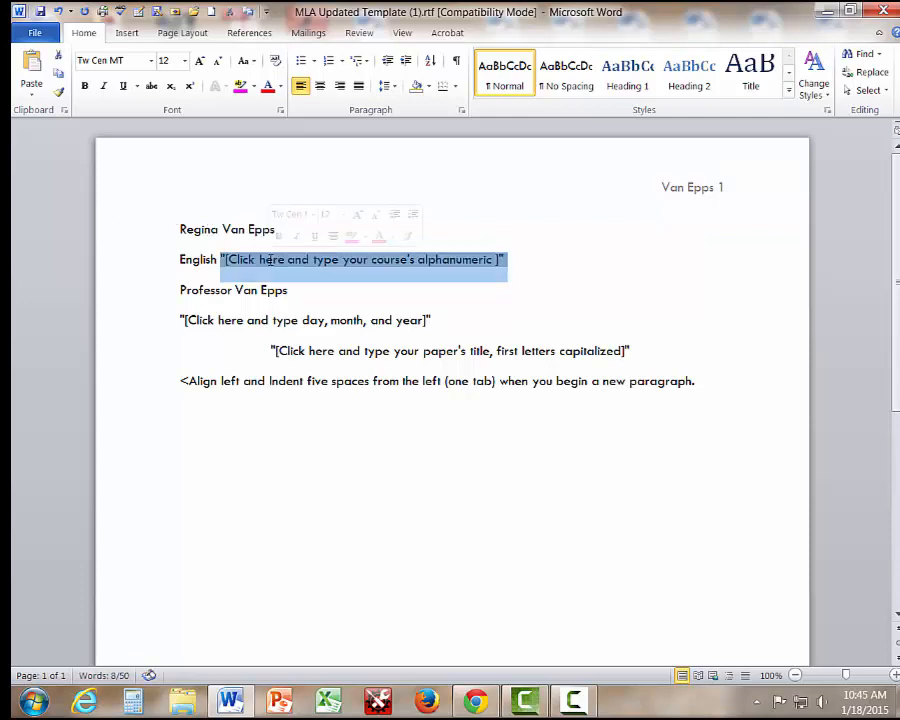
pyautogui.write('1')
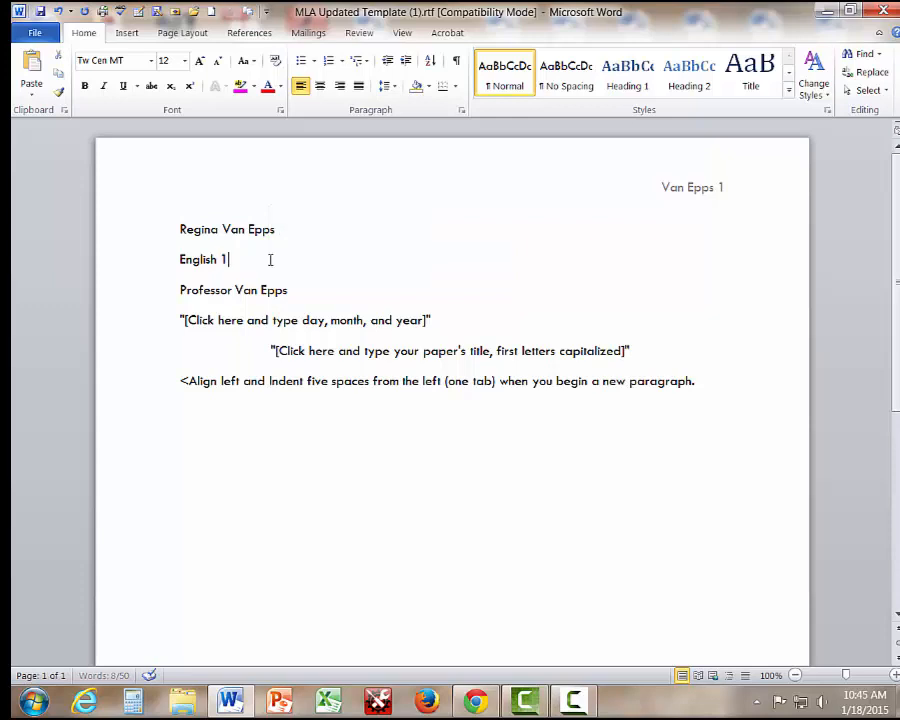
pyautogui.write('01 OI 01')
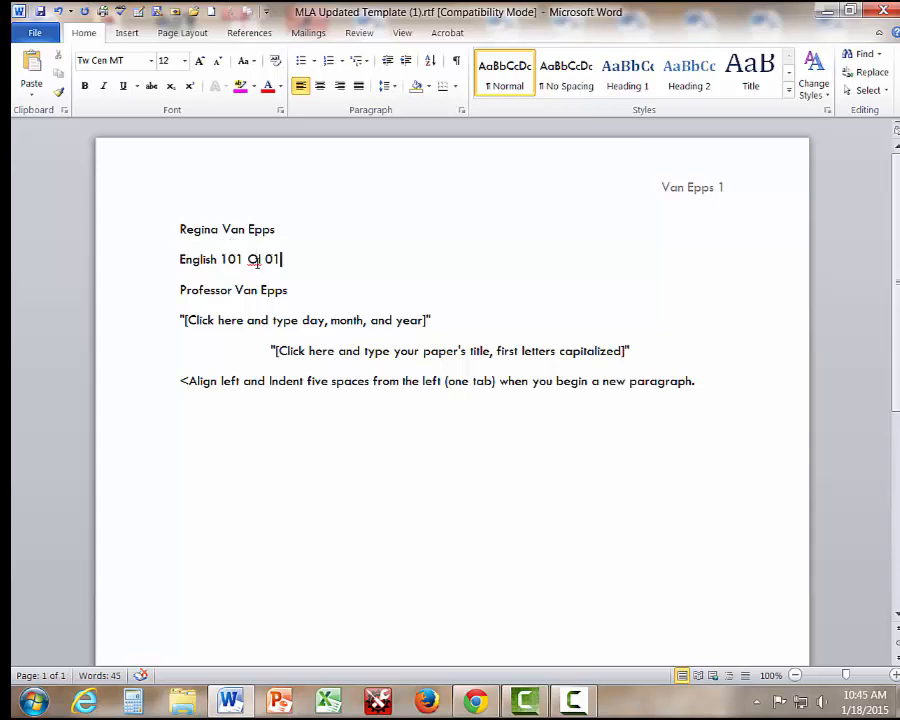
pyautogui.click(260, 262)
pyautogui.write('L')
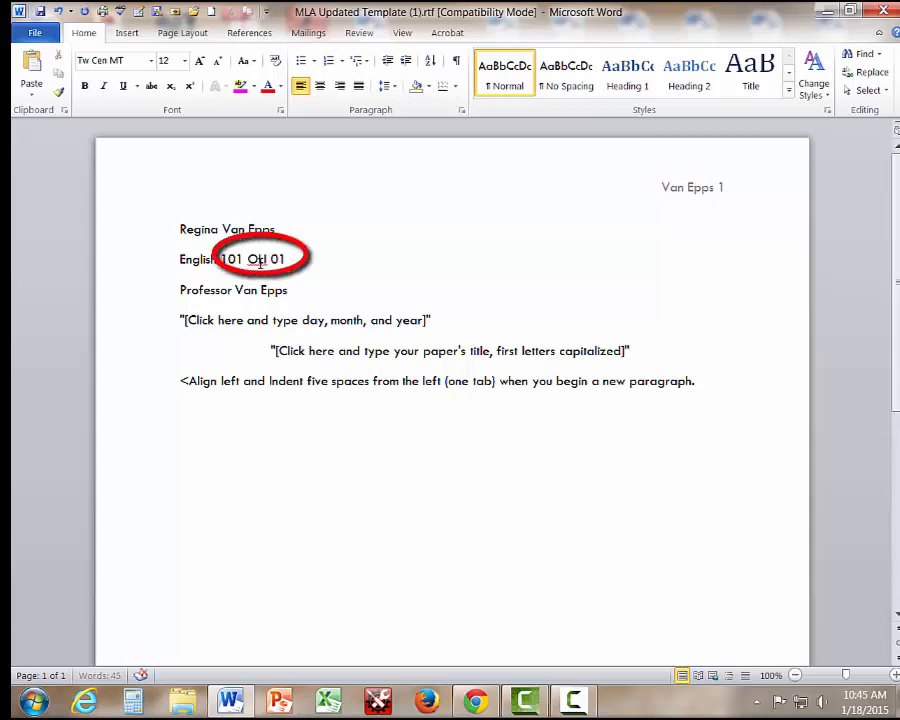
pyautogui.press('Delete')
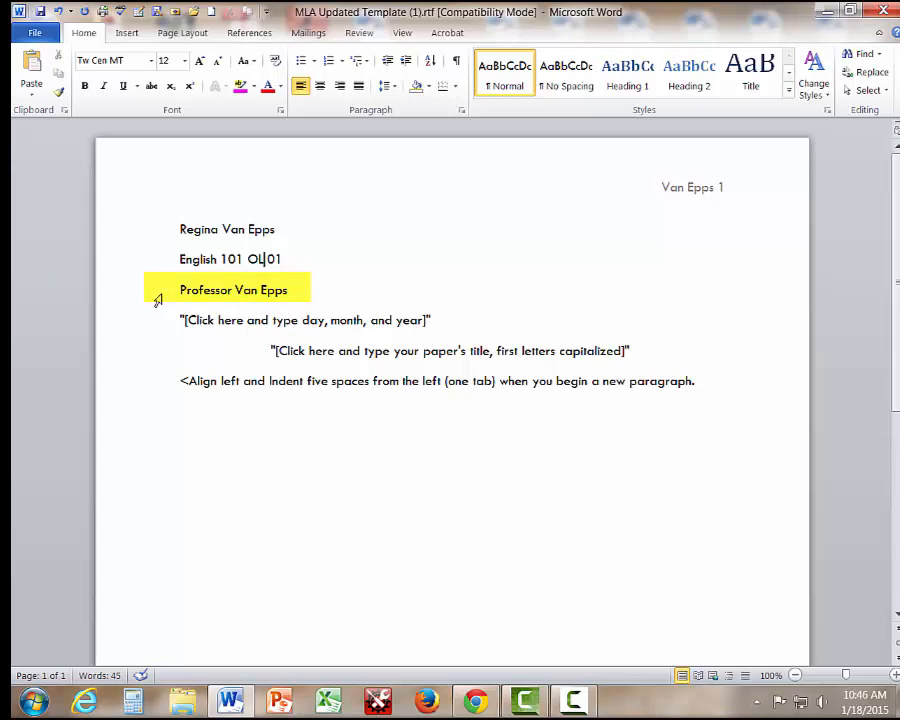
# Fill in the date 18 January 2015 and the centered title Writing Sample.
pyautogui.click(212, 321)
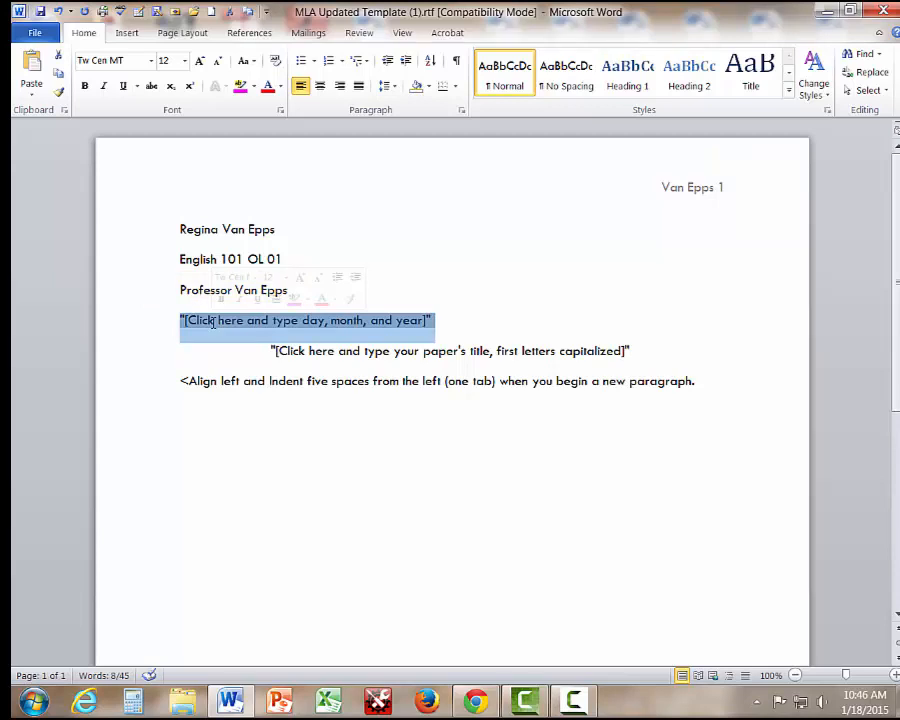
pyautogui.write('18 J')
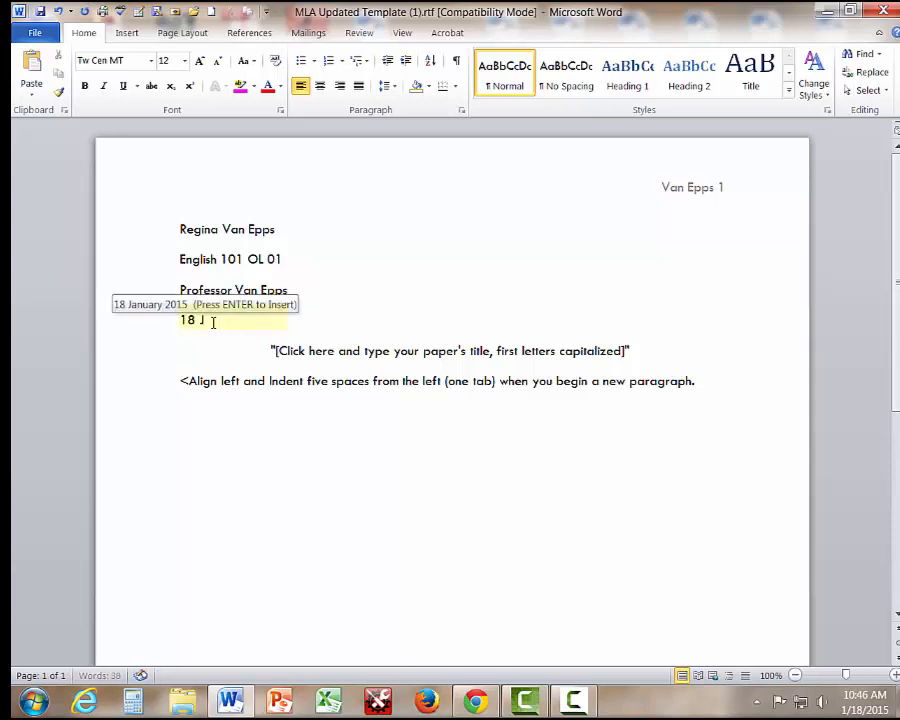
pyautogui.write('anuary')
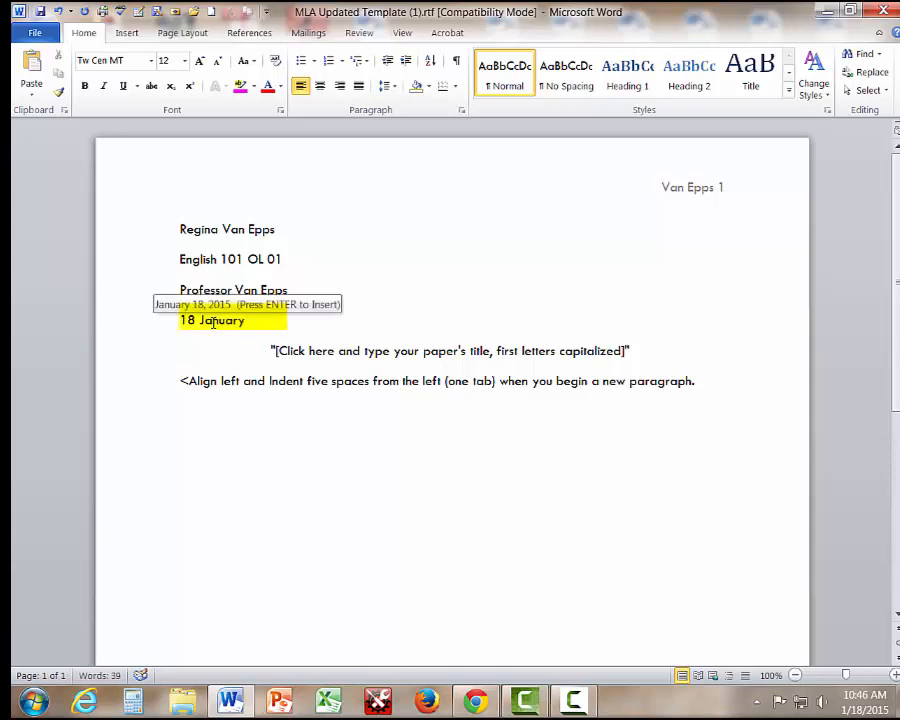
pyautogui.write(' 2015')
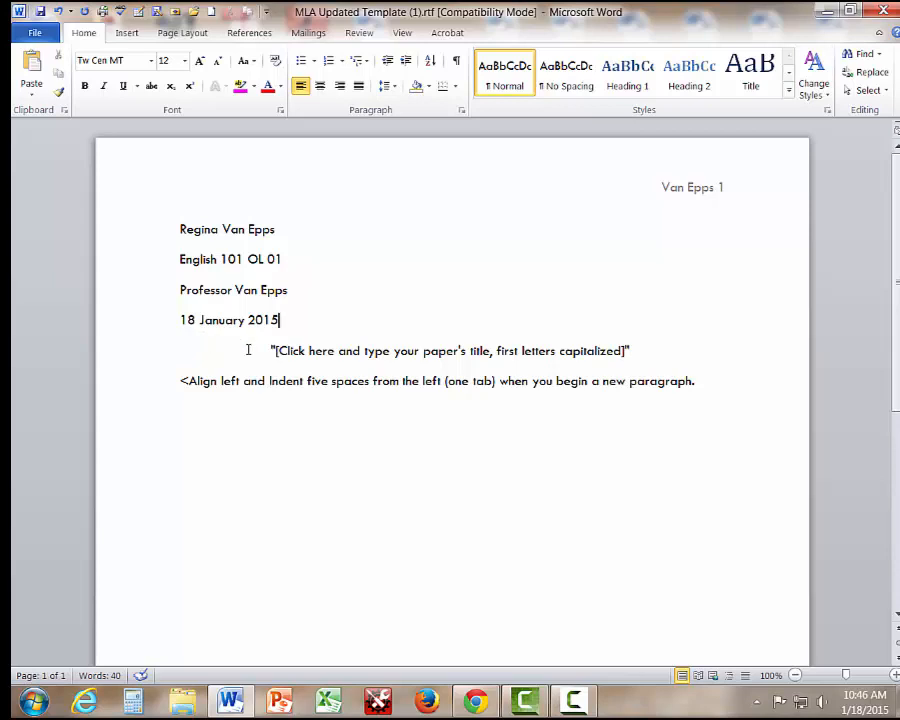
pyautogui.tripleClick(388, 350)
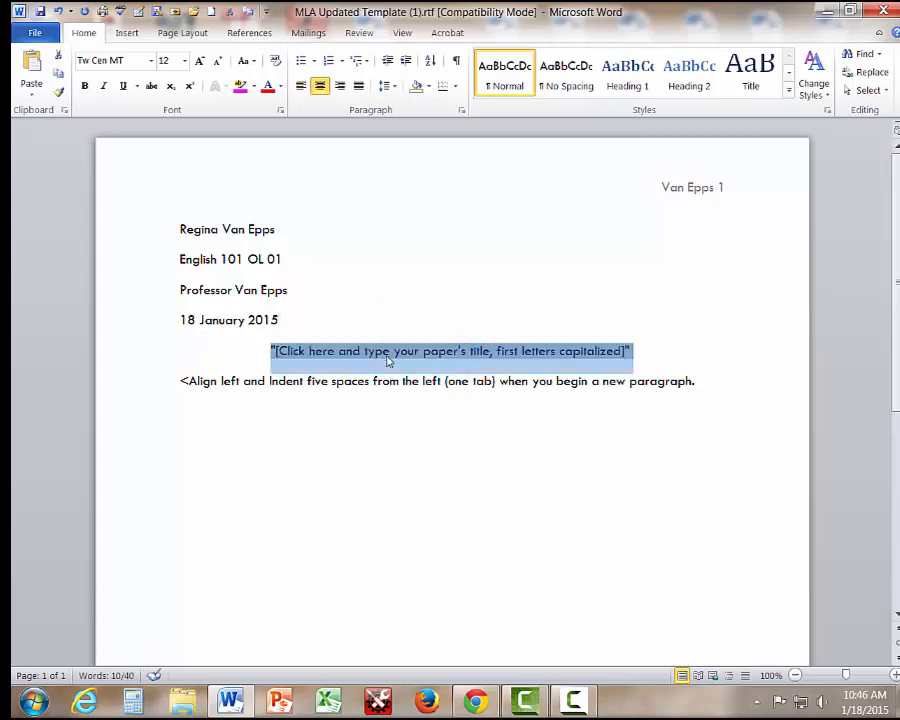
pyautogui.write('Writing')
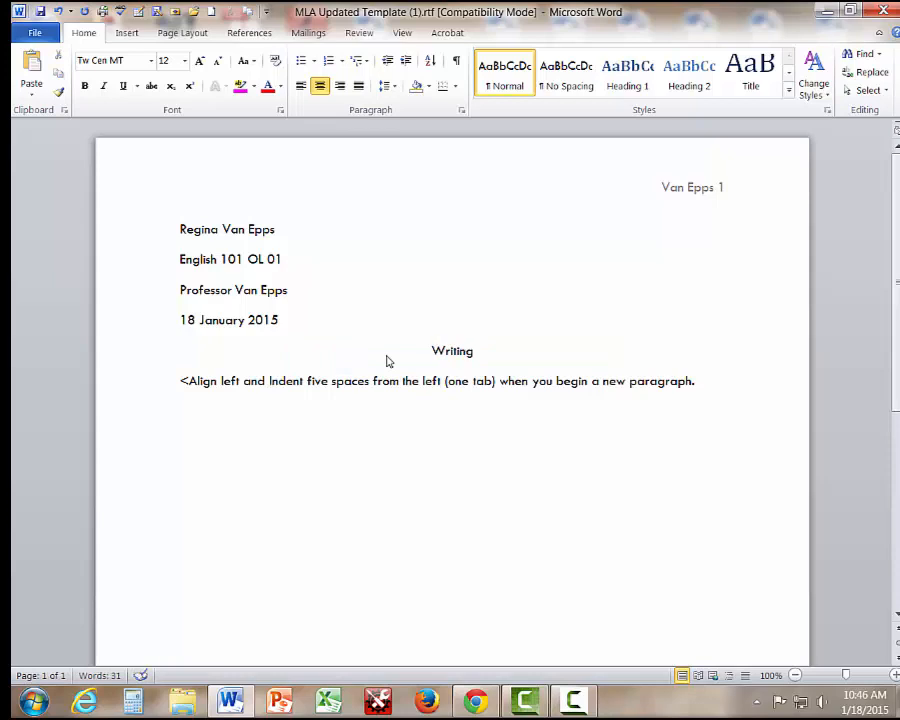
pyautogui.write(' Sample')
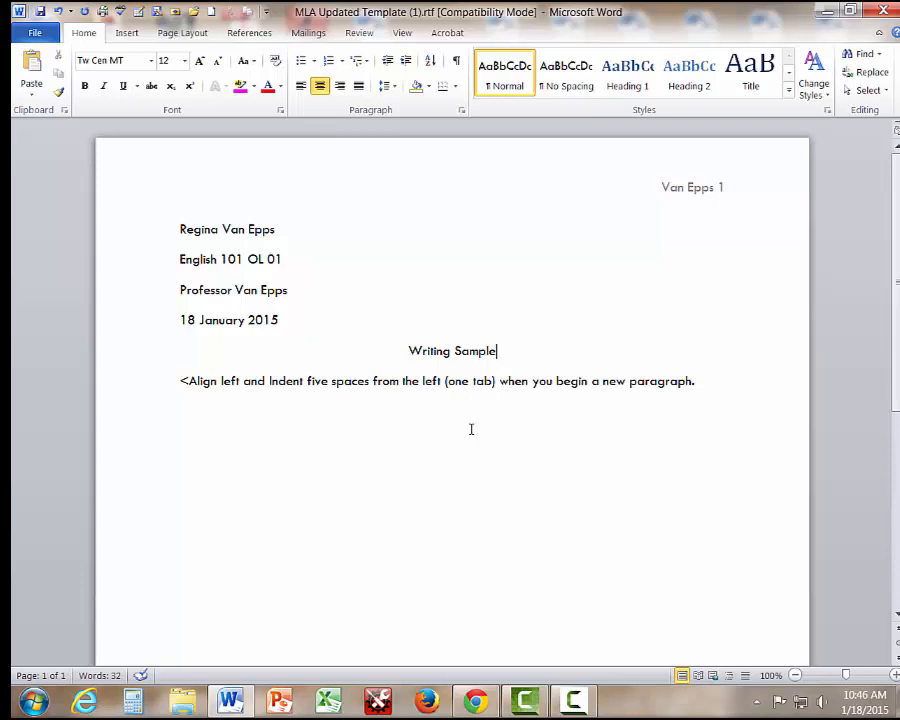
pyautogui.click(177, 380)
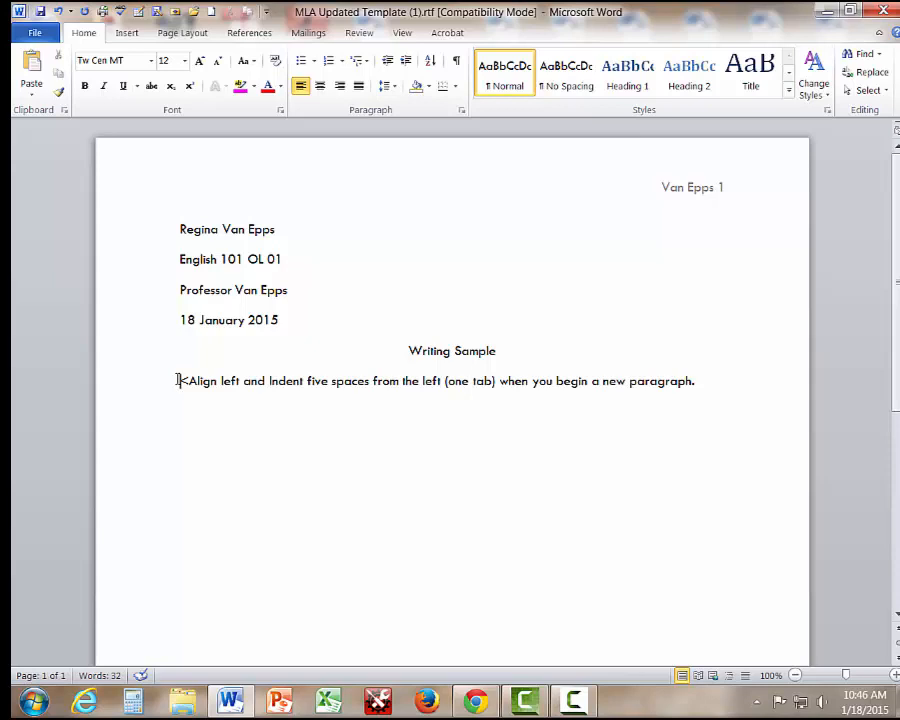
# Replace the template instructions with the indented line 'Introduction to your document'.
pyautogui.press('Tab')
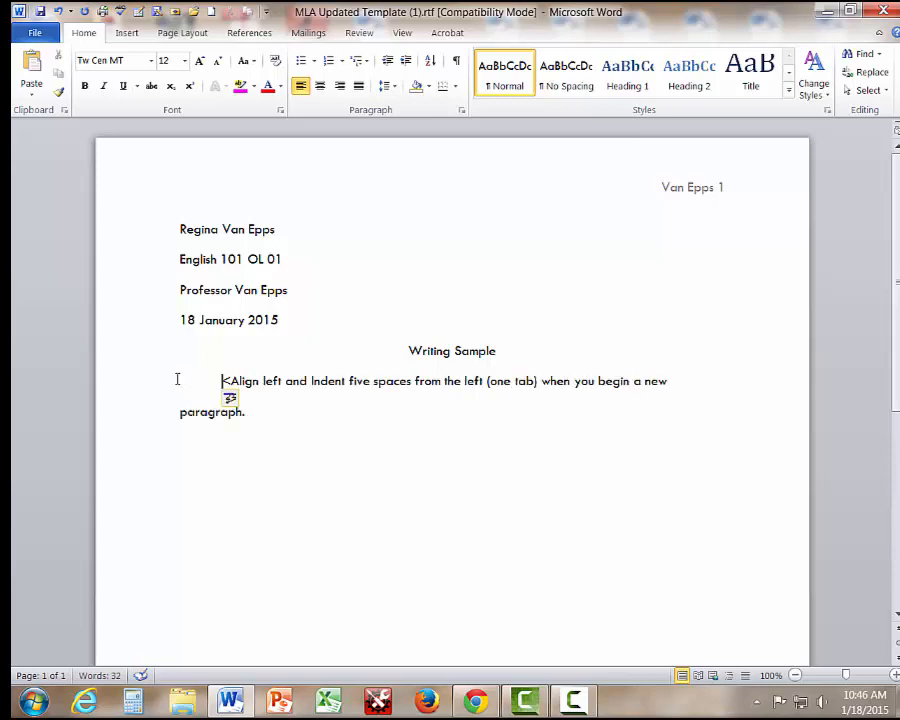
pyautogui.write('In')
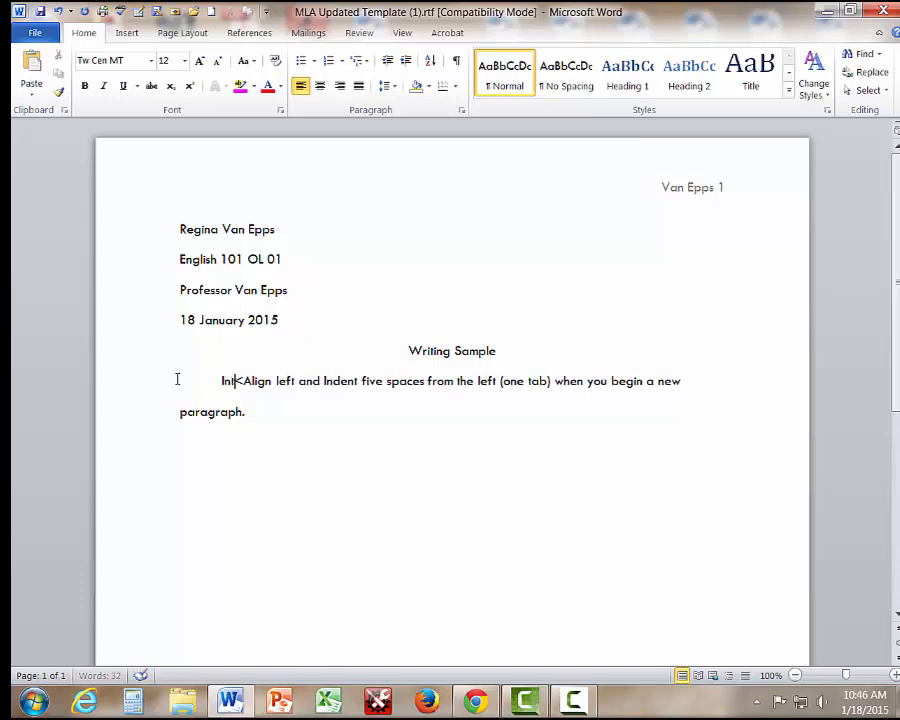
pyautogui.write('troduction ')
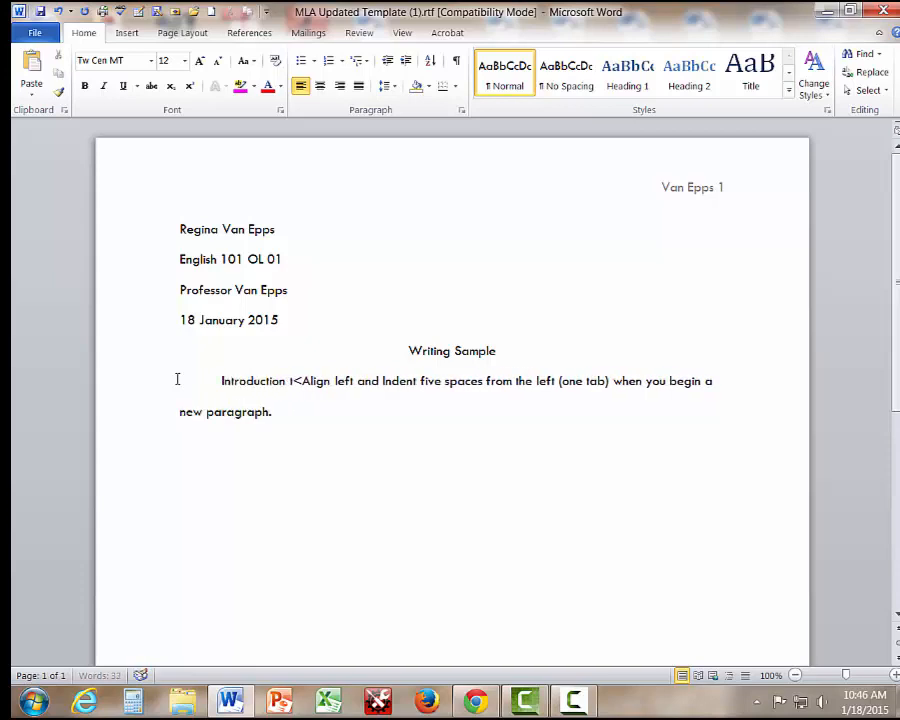
pyautogui.write('to your docume')
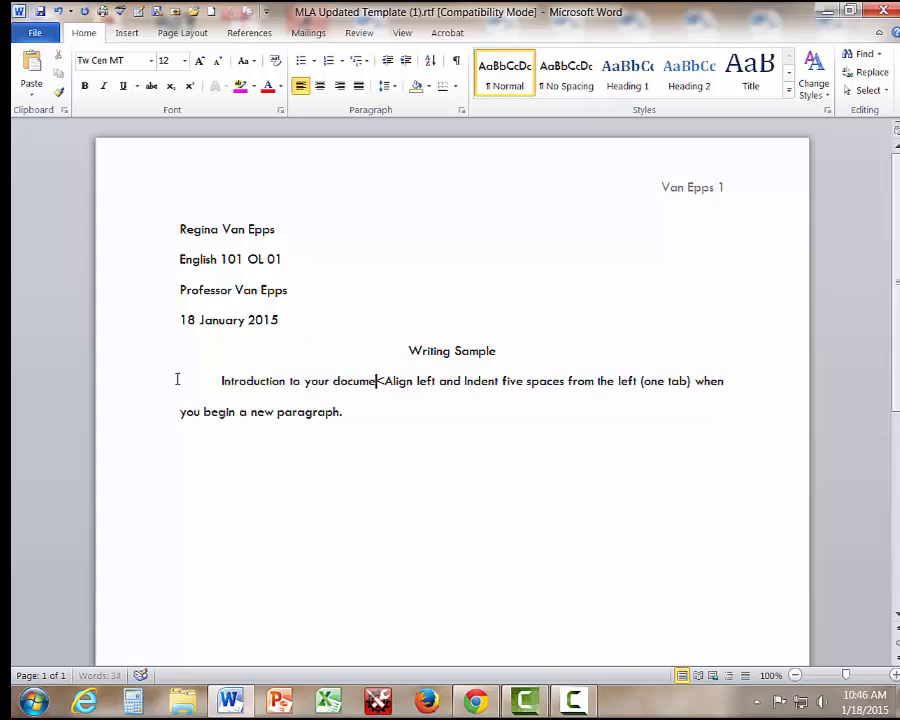
pyautogui.write('nt')
pyautogui.press('Delete')
pyautogui.press('Delete')
pyautogui.press('Delete')
pyautogui.press('Delete')
pyautogui.press('Delete')
pyautogui.press('Delete')
pyautogui.press('Delete')
pyautogui.press('Delete')
pyautogui.press('Delete')
pyautogui.press('Delete')
pyautogui.press('Delete')
pyautogui.press('Delete')
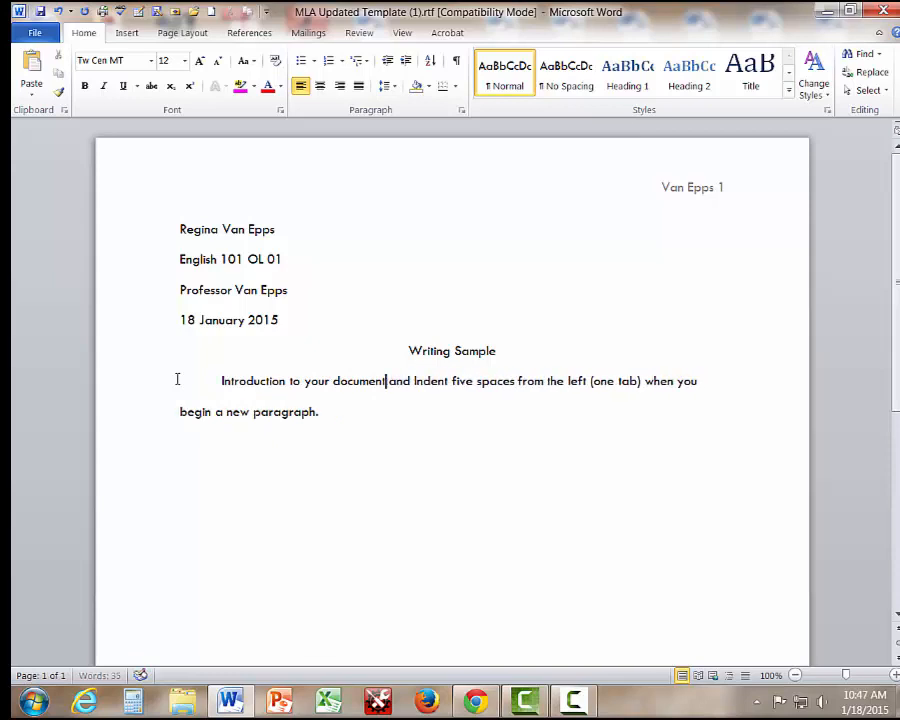
pyautogui.press('Delete')
pyautogui.press('Delete')
pyautogui.press('Delete')
pyautogui.press('Delete')
pyautogui.press('Delete')
pyautogui.press('Delete')
pyautogui.press('Delete')
pyautogui.press('Delete')
pyautogui.press('Delete')
pyautogui.press('Delete')
pyautogui.press('Delete')
pyautogui.press('Delete')
pyautogui.press('Delete')
pyautogui.press('Delete')
pyautogui.press('Delete')
pyautogui.press('Delete')
pyautogui.press('Delete')
pyautogui.press('Delete')
pyautogui.press('Delete')
pyautogui.press('Delete')
pyautogui.press('Delete')
pyautogui.press('Delete')
pyautogui.press('Delete')
pyautogui.press('Delete')
pyautogui.press('Delete')
pyautogui.press('Delete')
pyautogui.press('Delete')
pyautogui.press('Delete')
pyautogui.press('Delete')
pyautogui.press('Delete')
pyautogui.press('Delete')
pyautogui.press('Delete')
pyautogui.press('Delete')
pyautogui.press('Delete')
pyautogui.press('Delete')
pyautogui.press('Delete')
pyautogui.press('Delete')
pyautogui.press('Delete')
pyautogui.press('Delete')
pyautogui.press('Delete')
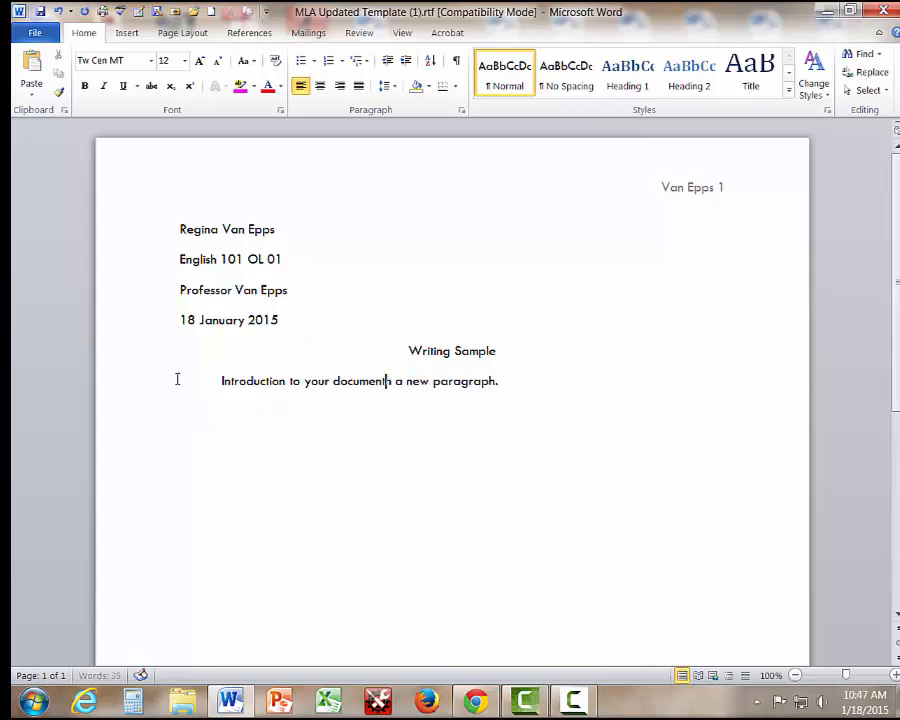
pyautogui.press('Delete')
pyautogui.press('Delete')
pyautogui.press('Delete')
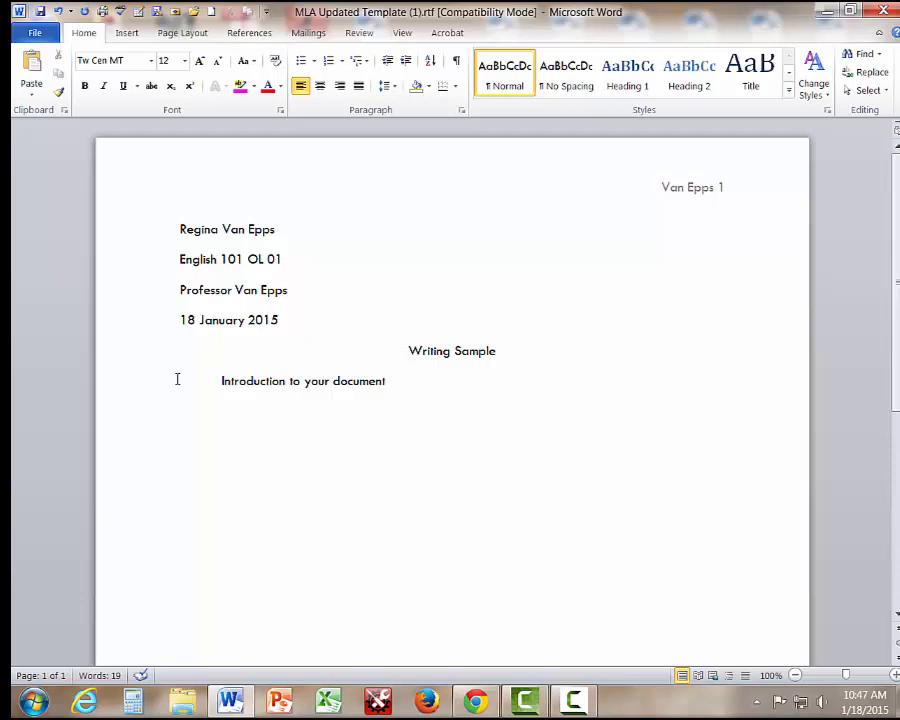
# Add and then remove a blank line after the date, keeping the title spacing.
pyautogui.click(285, 320)
pyautogui.press('Return')
pyautogui.press('Return')
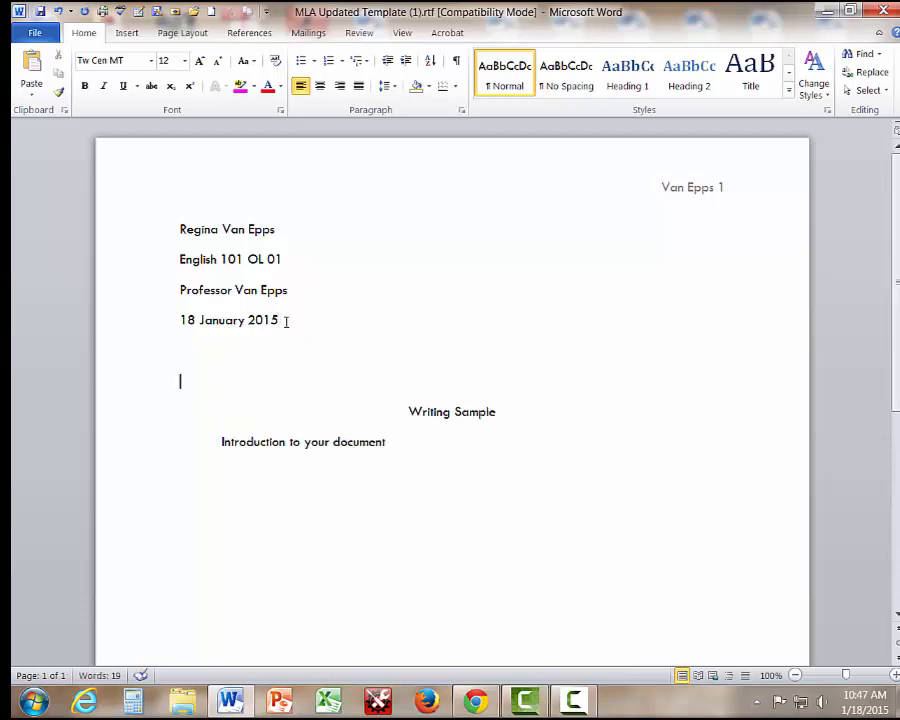
pyautogui.click(286, 319)
pyautogui.press('Delete')
pyautogui.press('Delete')
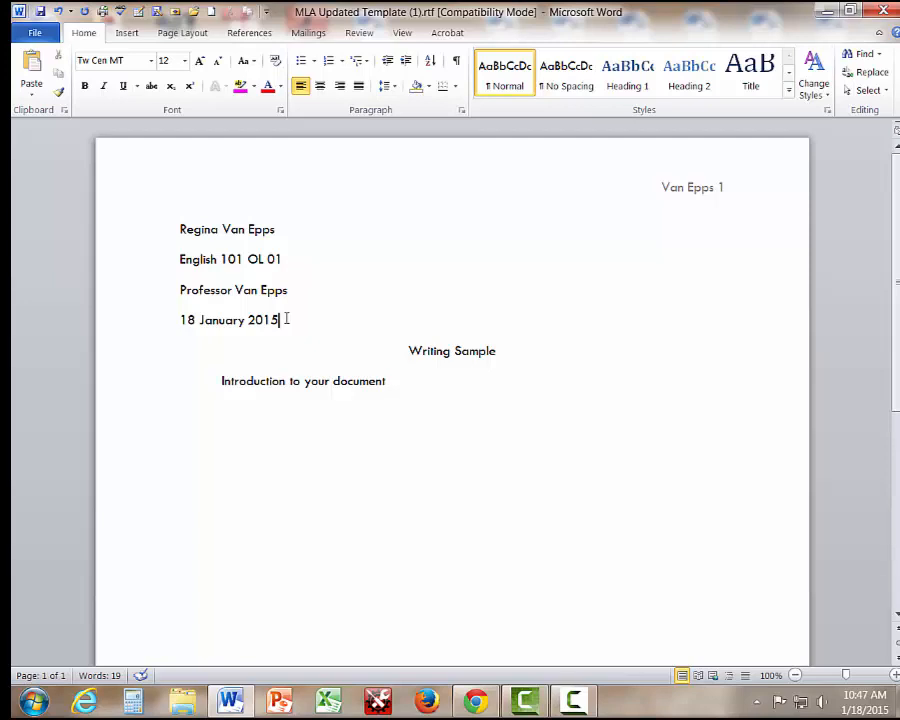
# Add lines 'Calibri 11 Calibri 12' and 'Century Gothic Font size 12' below the introduction.
pyautogui.click(418, 384)
pyautogui.press('Return')
pyautogui.write('Calibri 11')
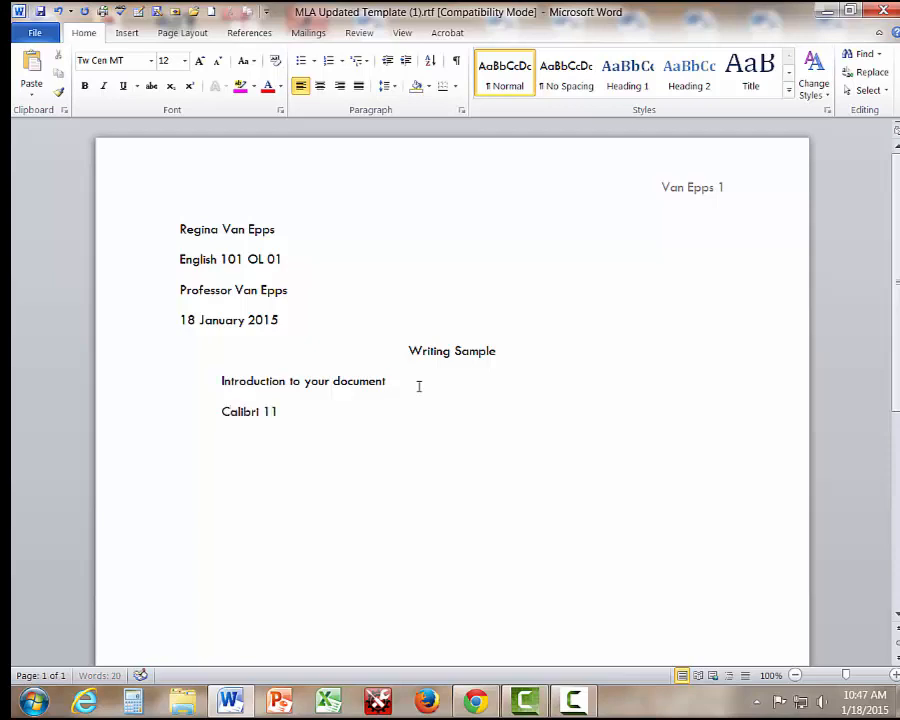
pyautogui.write(' Calibri 12')
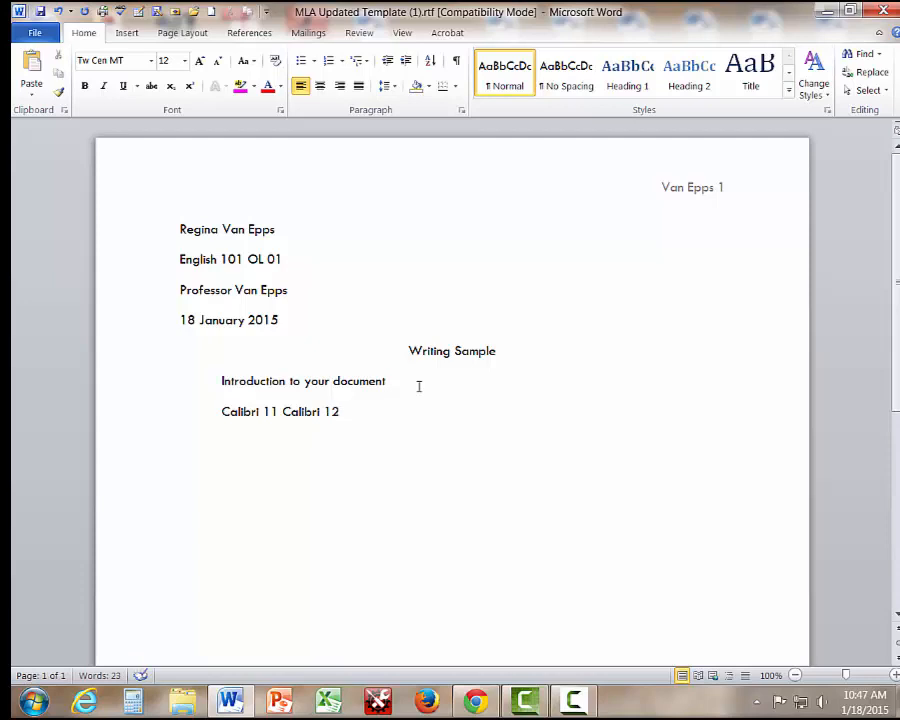
pyautogui.press('Return')
pyautogui.write('Century G')
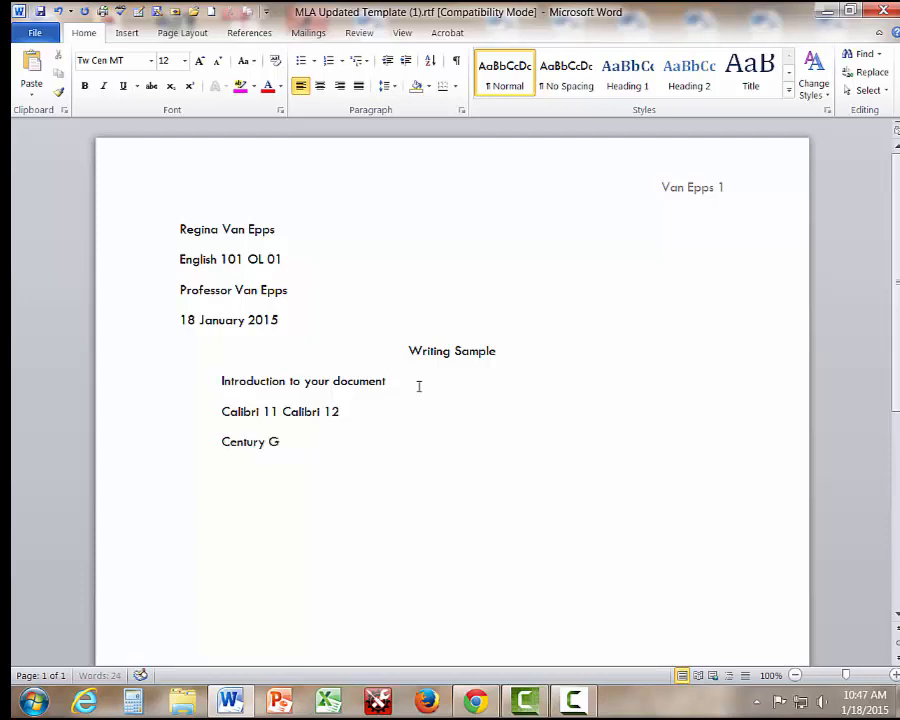
pyautogui.write('othic Font size 12')
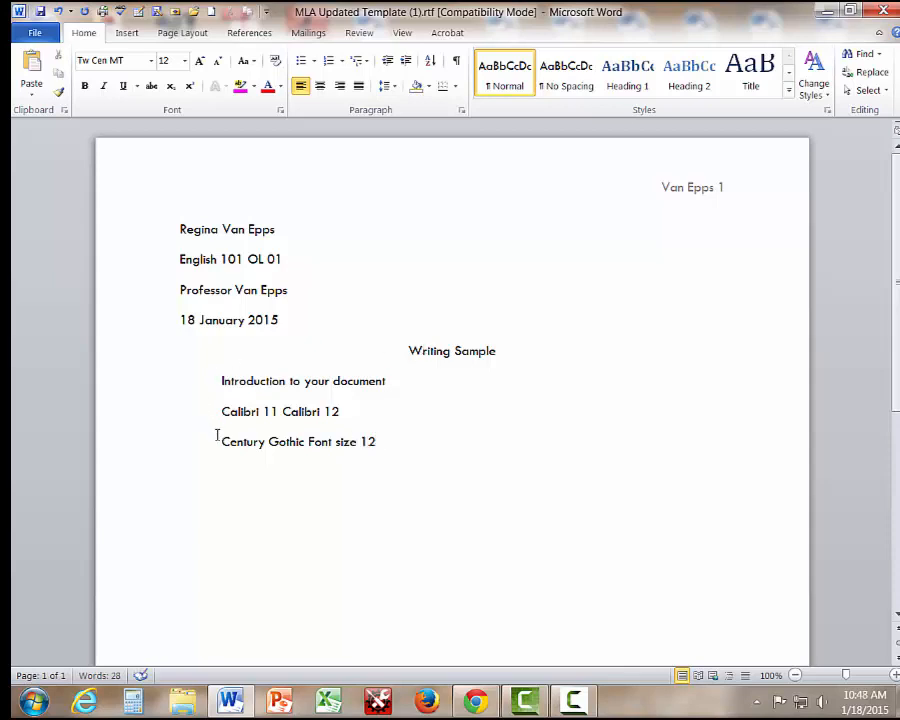
# Format the 'Century Gothic Font size 12' line in the Century Gothic font.
pyautogui.moveTo(218, 441); pyautogui.dragTo(382, 443)
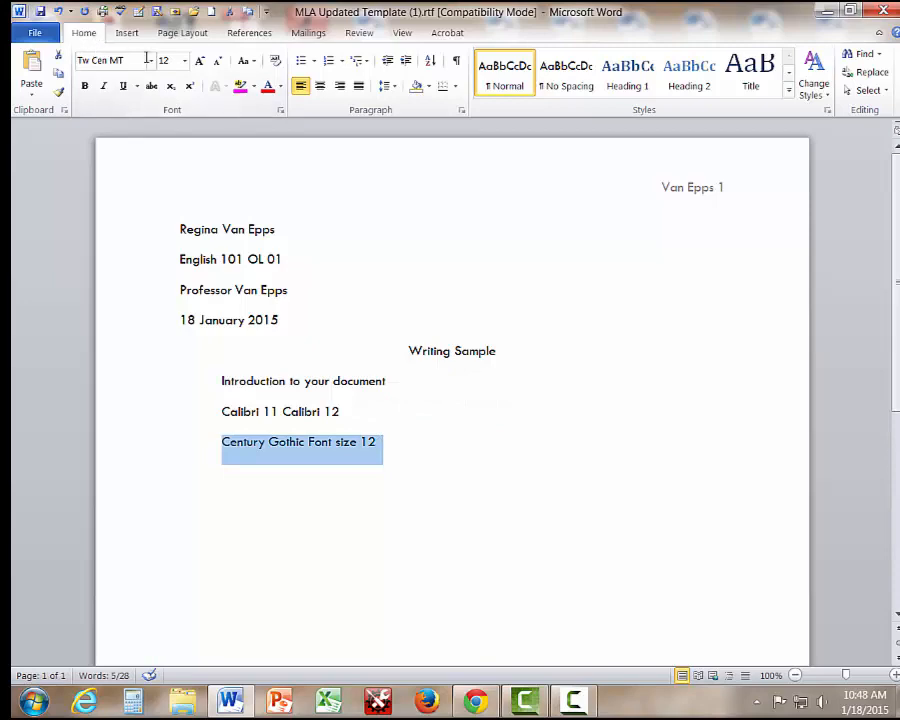
pyautogui.click(106, 58)
pyautogui.click(176, 237)
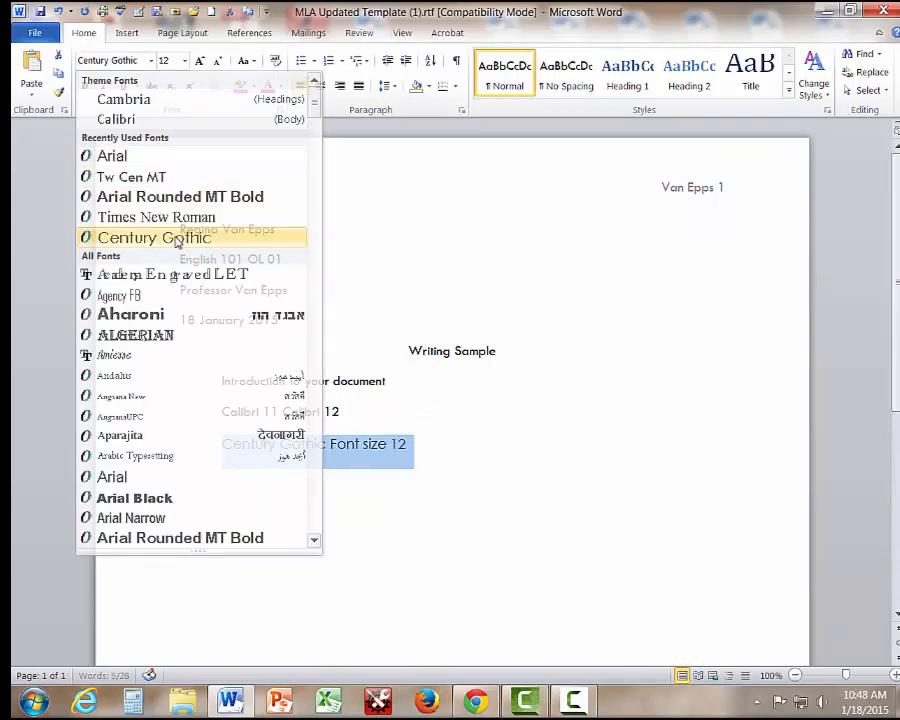
pyautogui.click(462, 459)
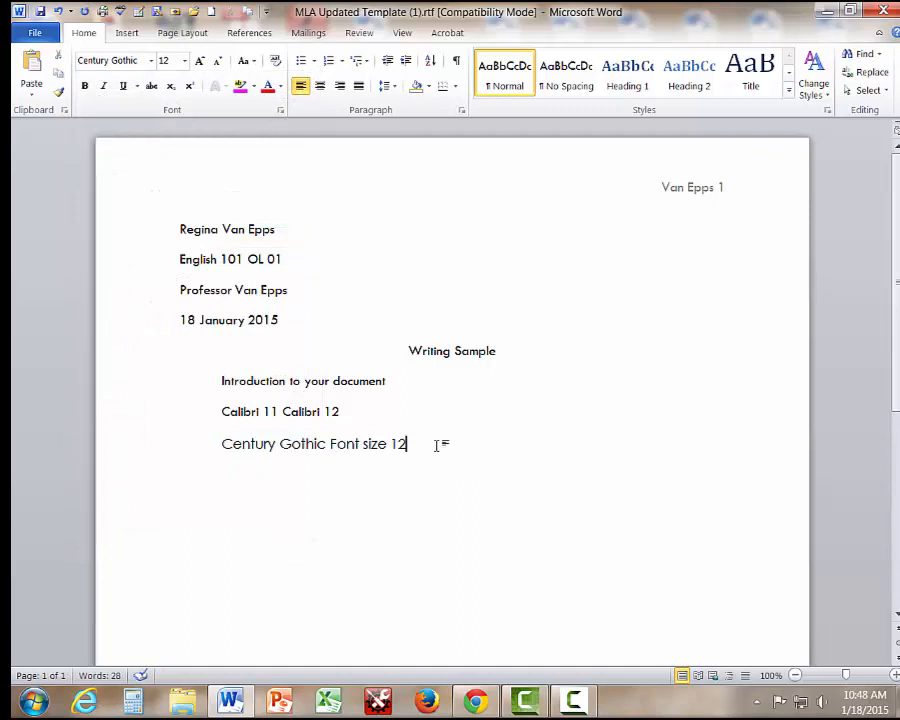
# Add a 'New Times Roman' line below it, formatted in Times New Roman.
pyautogui.press('Return')
pyautogui.write('New')
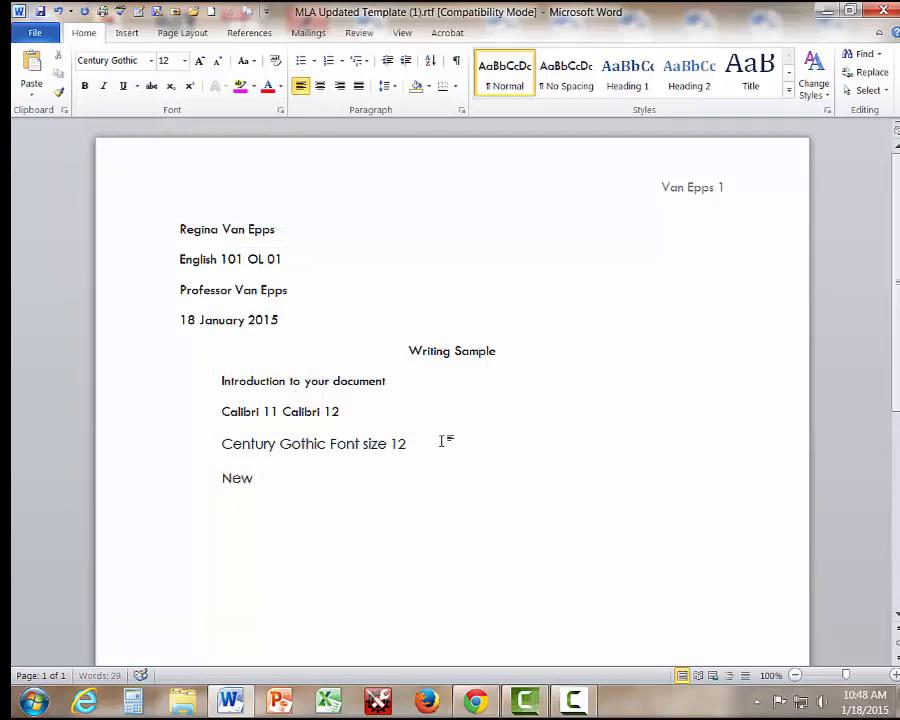
pyautogui.write(' Times Roman')
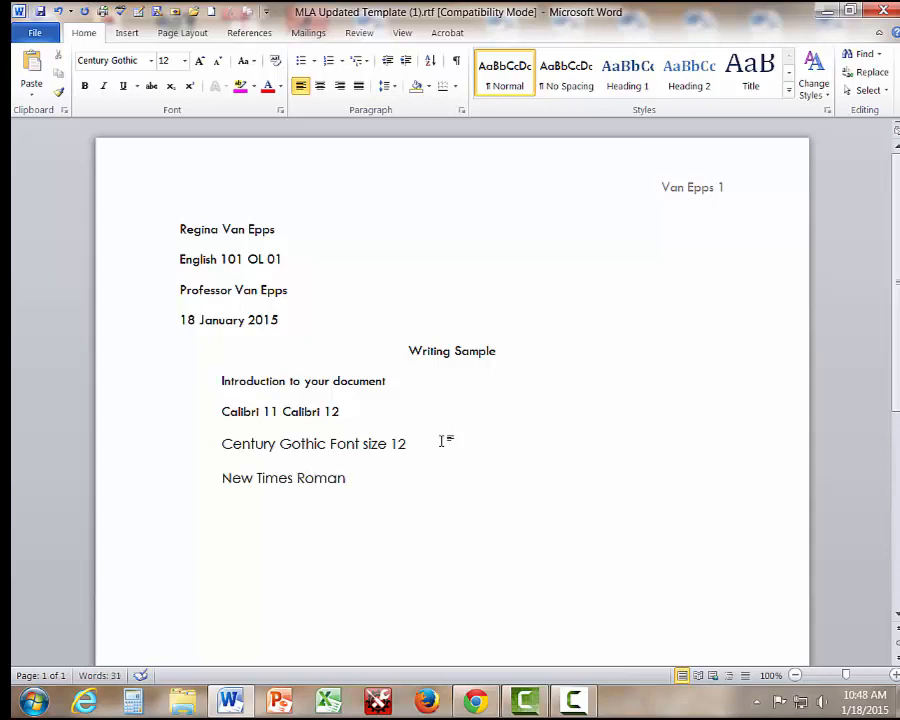
pyautogui.click(222, 478)
pyautogui.moveTo(222, 478); pyautogui.dragTo(346, 478)
pyautogui.click(151, 61)
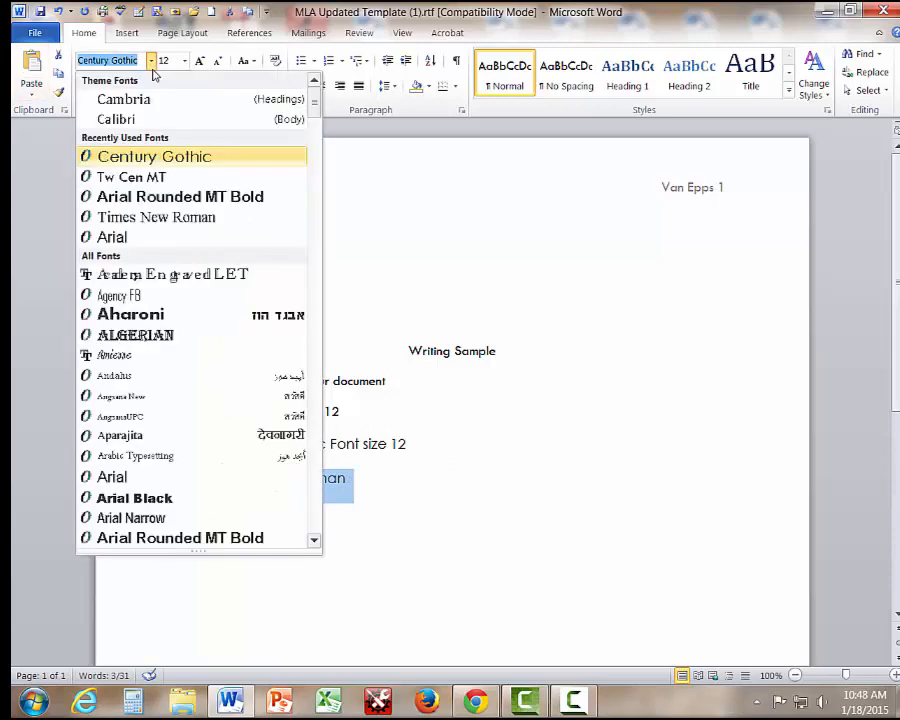
pyautogui.click(150, 217)
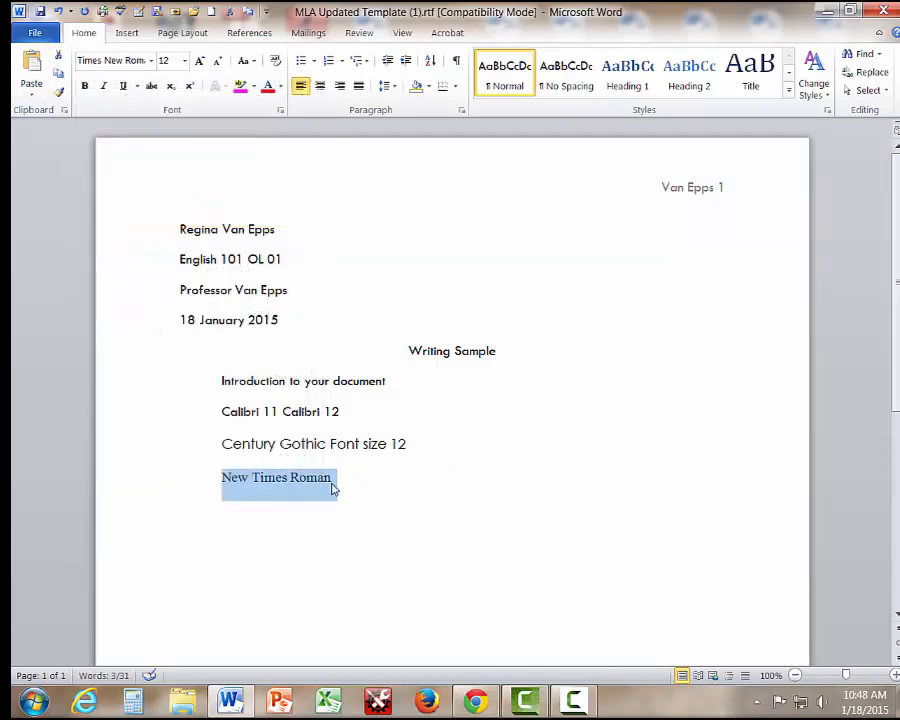
pyautogui.click(222, 494)
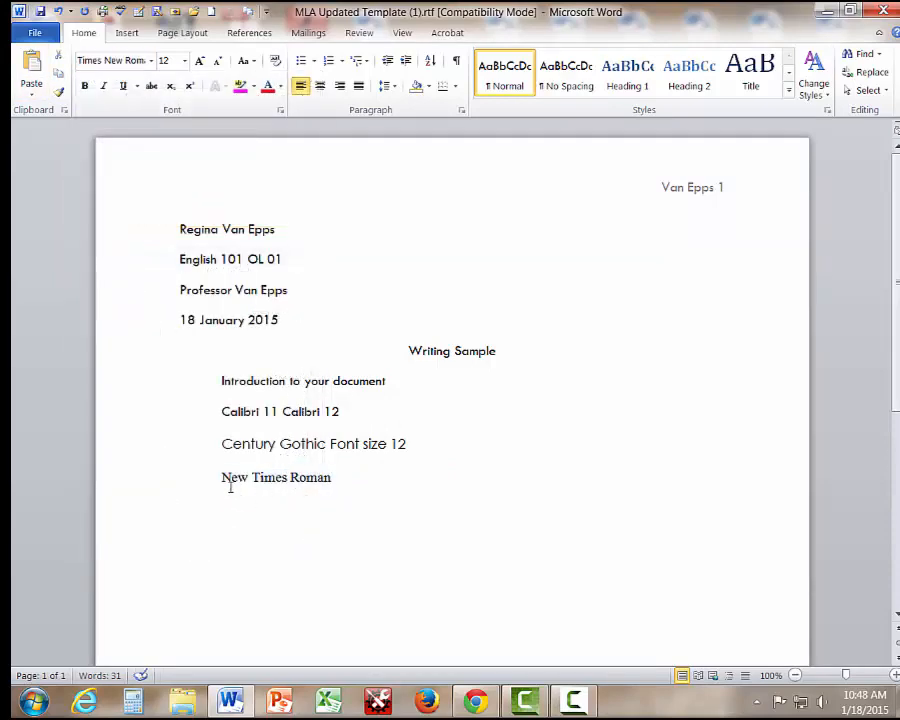